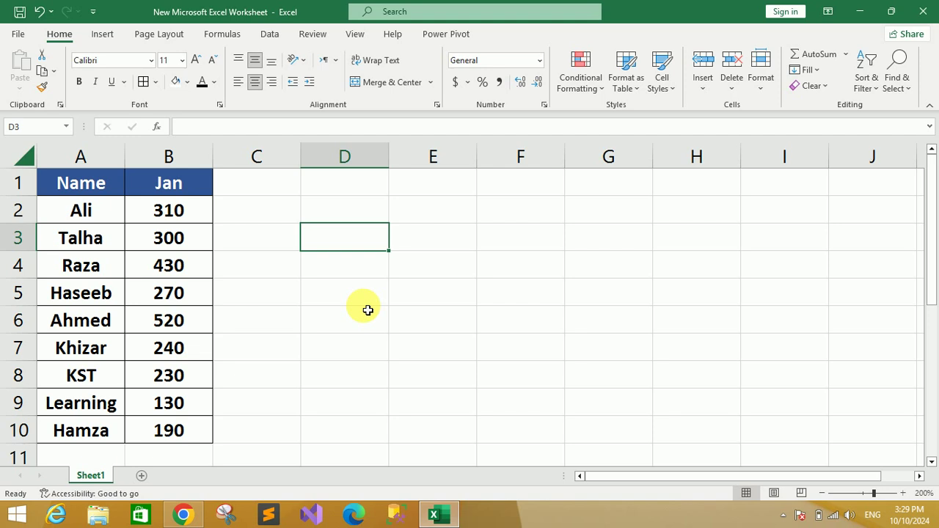
Step: Clear Haseeb's row, then paste Haseeb and 270 back into row 5
click(298, 269)
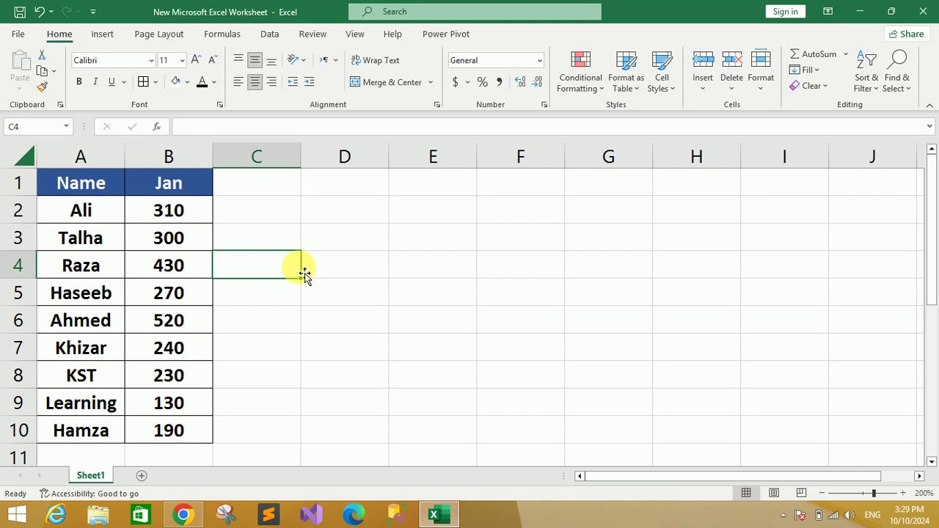
drag(110, 189, 158, 428)
click(308, 321)
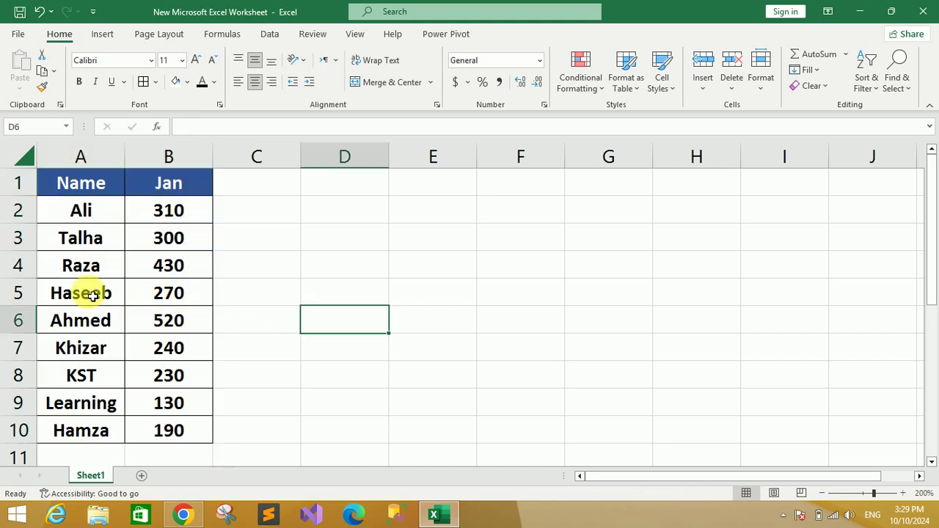
drag(81, 294, 184, 293)
key(ctrl+c)
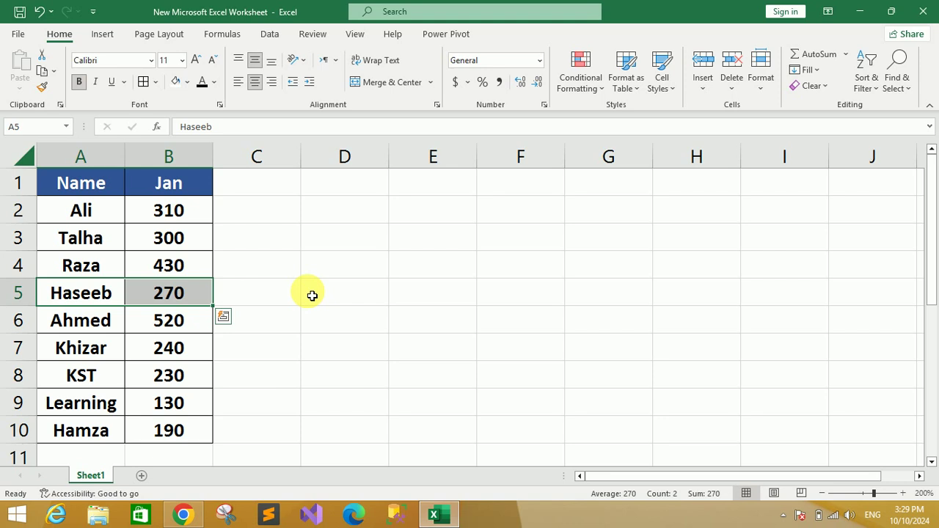
key(Delete)
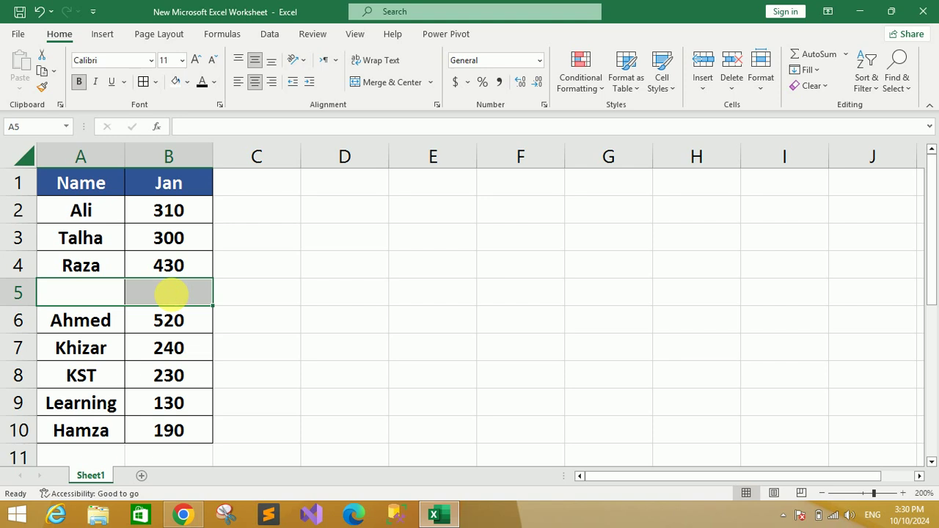
key(ctrl+v)
Step: Select the Name and Jan header cells, ending with the Name header active
click(337, 292)
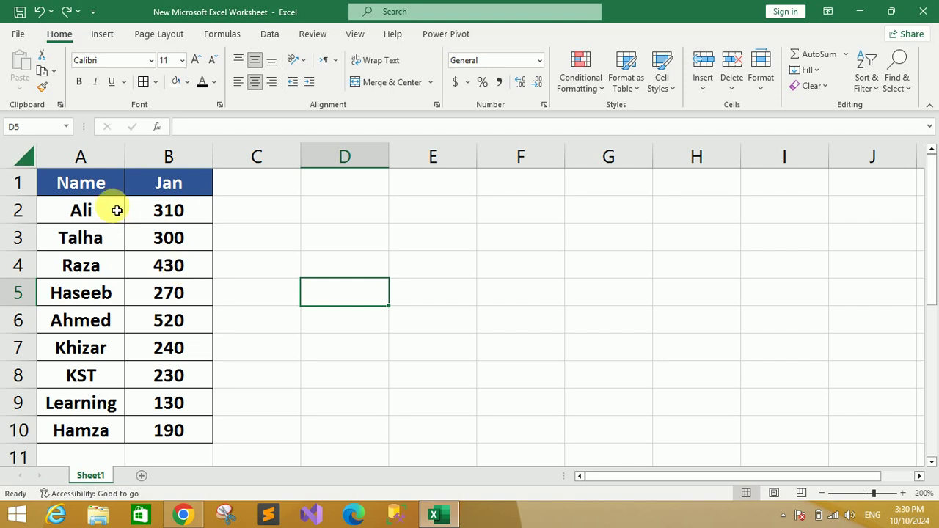
drag(99, 176, 176, 183)
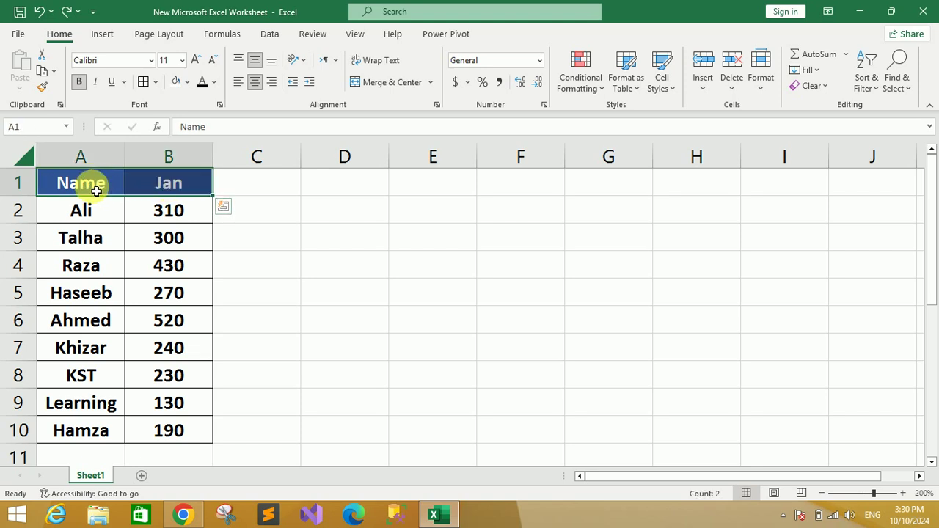
click(96, 191)
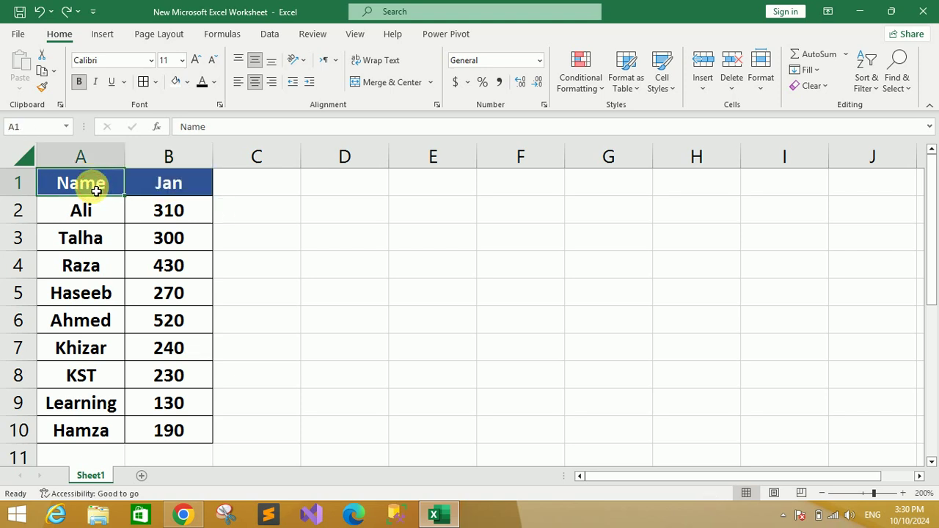
click(176, 190)
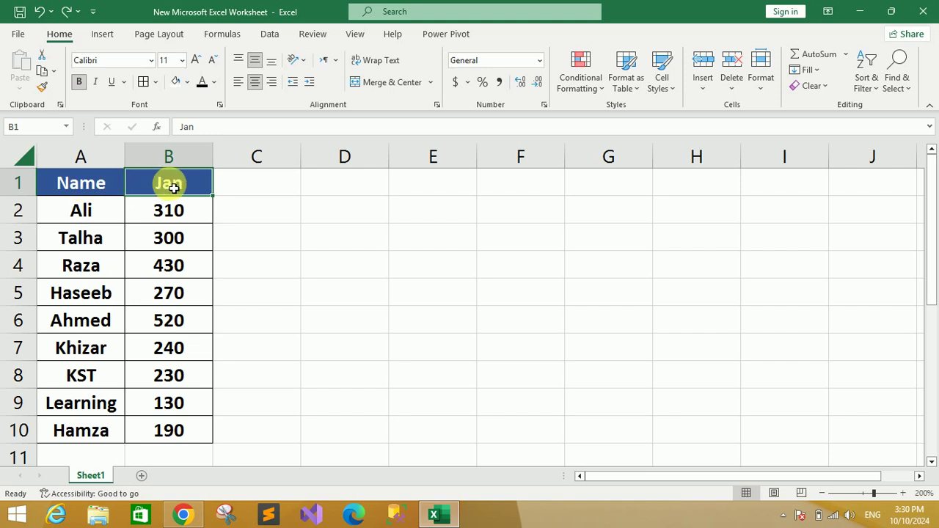
drag(96, 186, 170, 190)
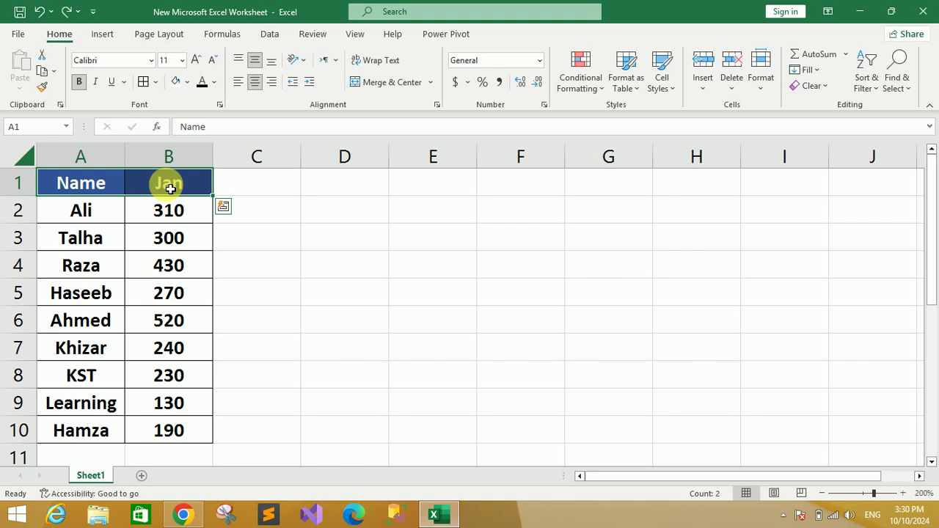
click(99, 183)
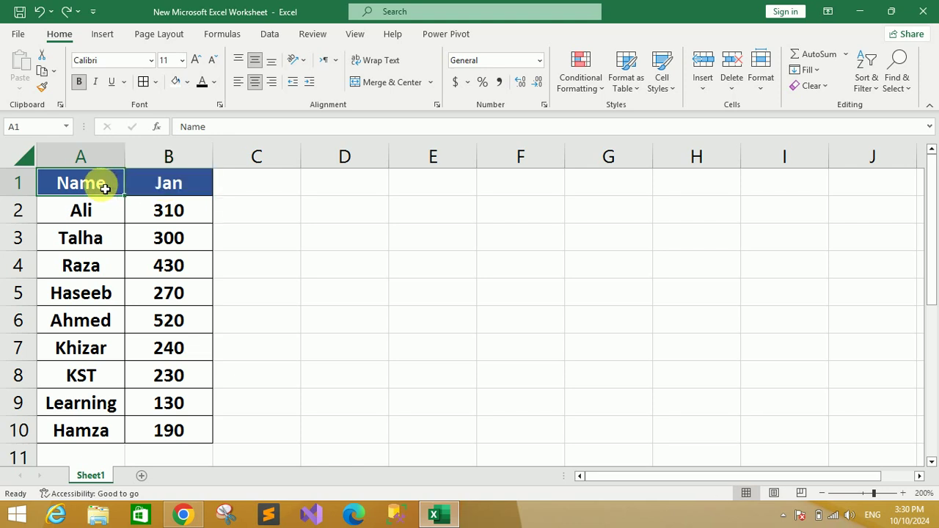
click(168, 188)
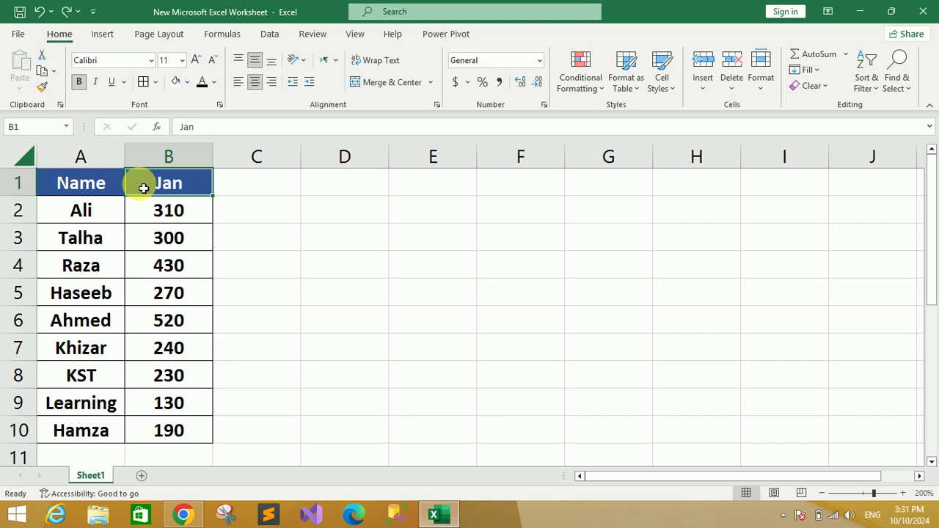
click(91, 188)
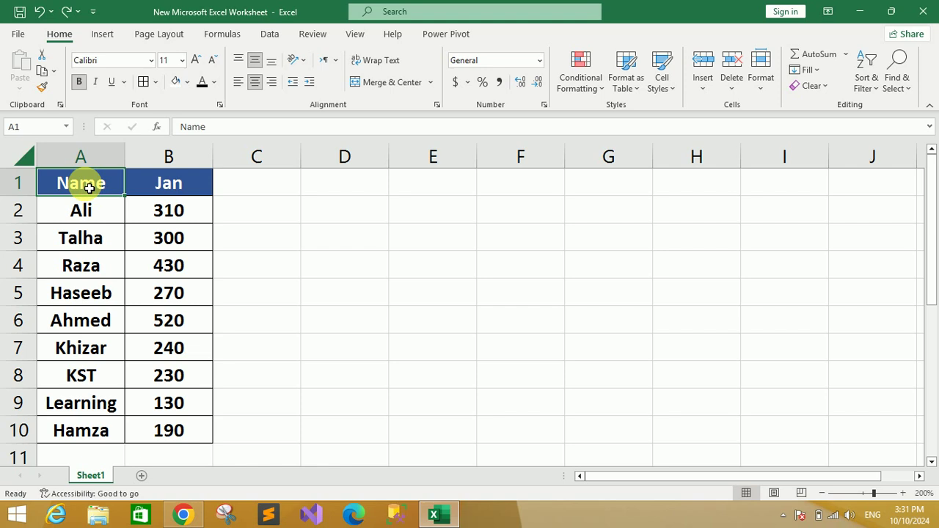
Step: Sort the table by Name A to Z, then Z to A, from Talha down to Ahmed
click(271, 34)
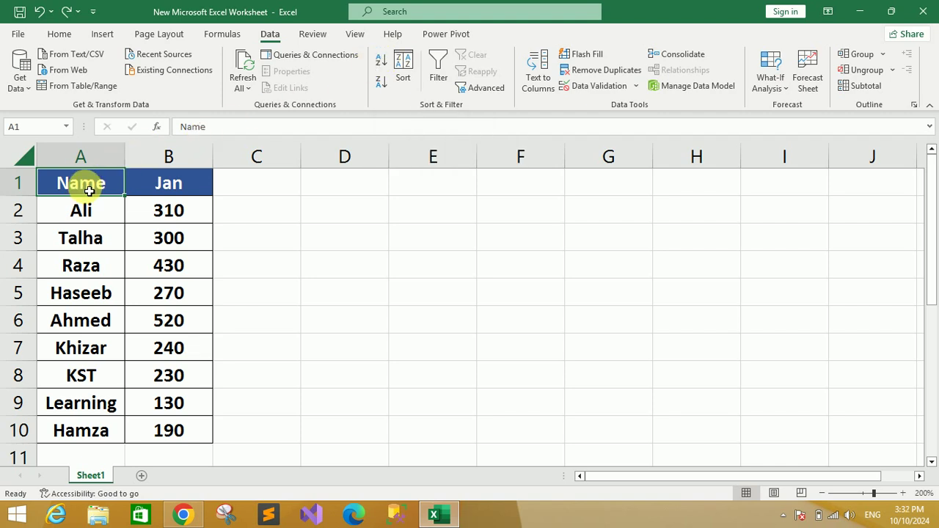
click(380, 60)
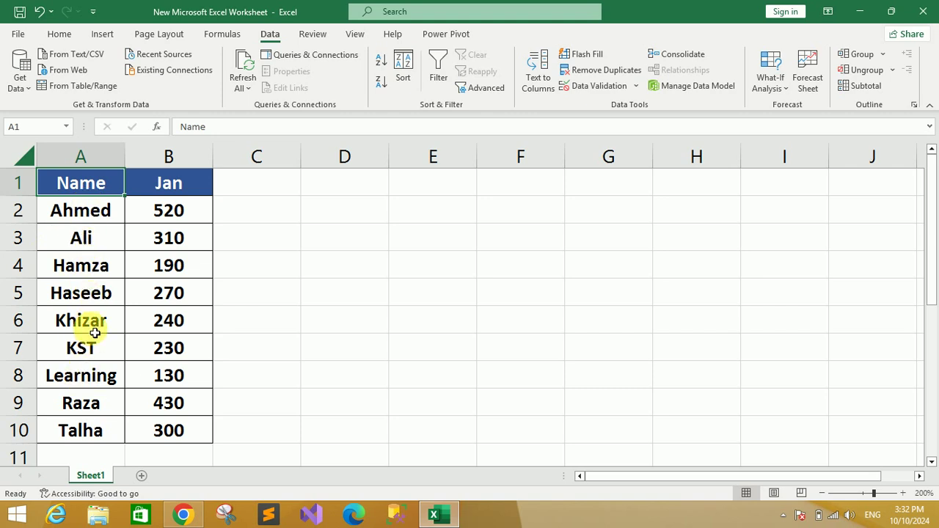
click(380, 83)
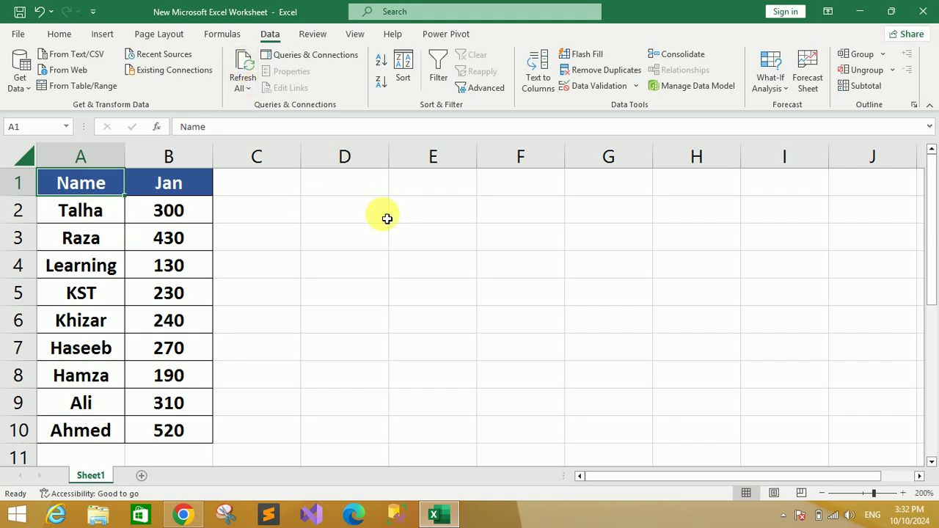
Step: Sort by the Jan column ascending, then descending, from Ahmed's 520 down to Learning's 130
click(306, 234)
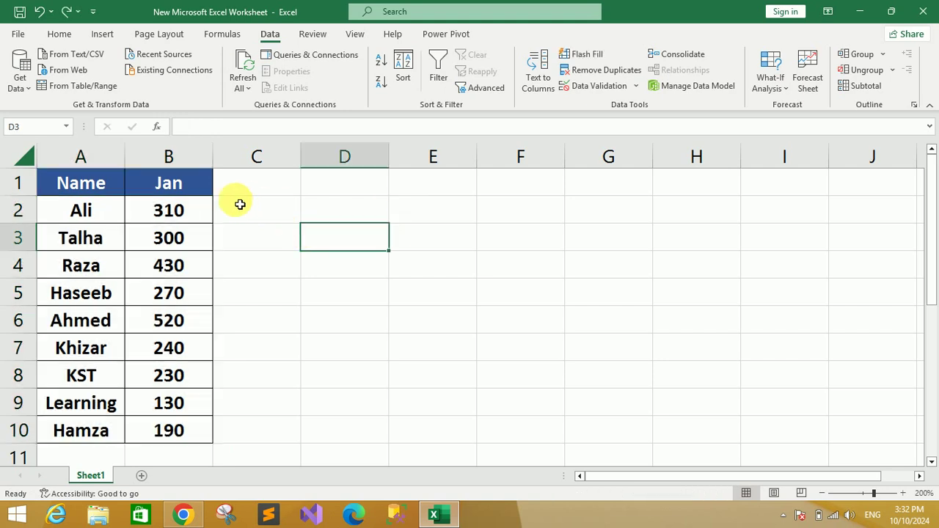
click(191, 187)
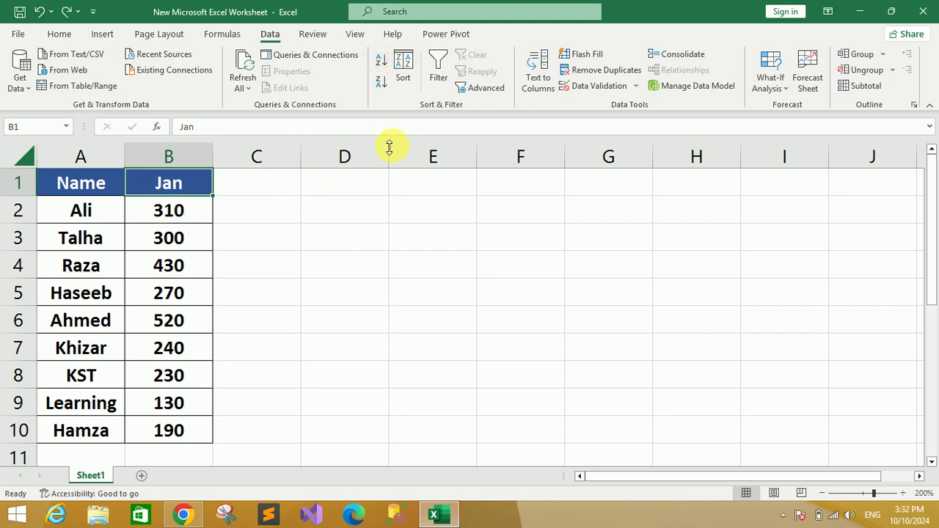
click(381, 62)
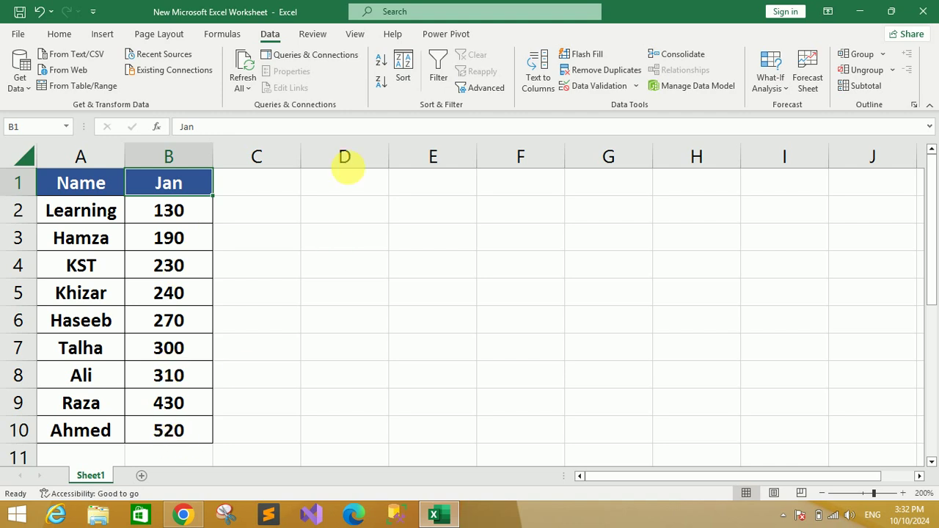
click(380, 82)
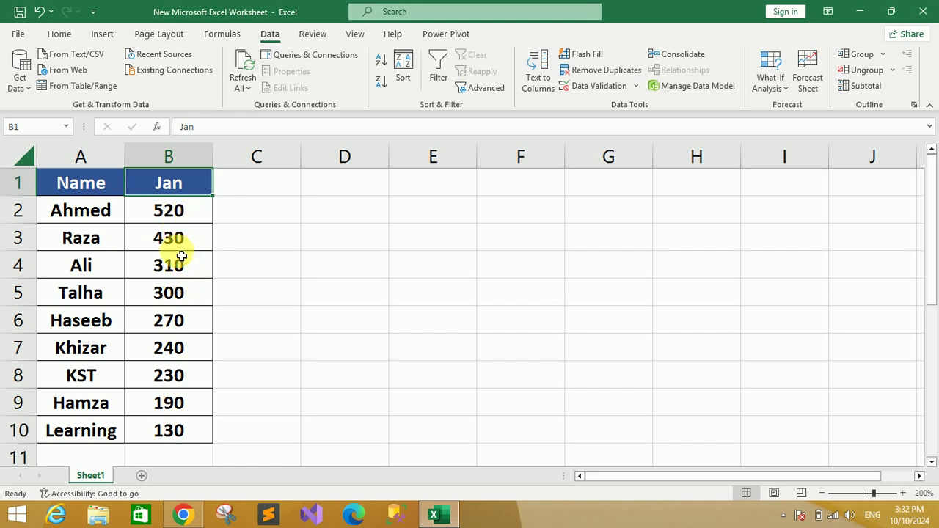
click(304, 293)
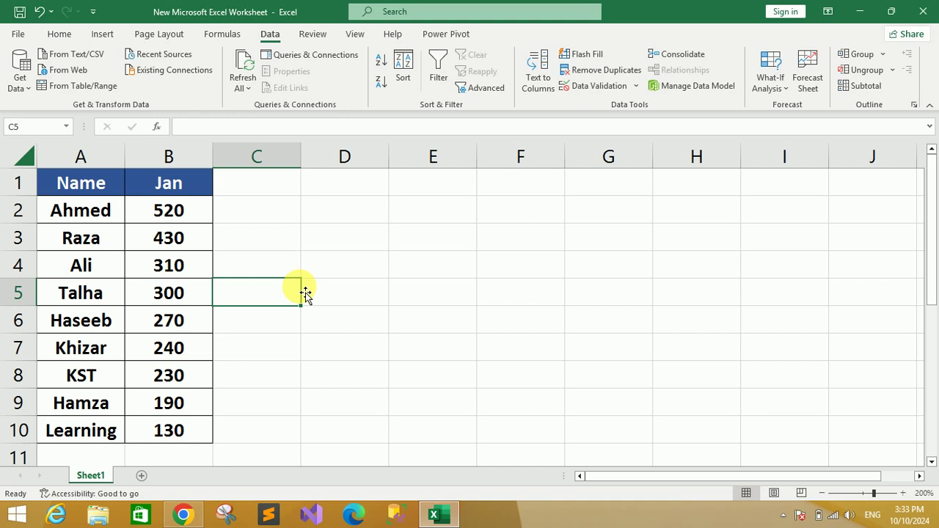
click(97, 297)
click(464, 297)
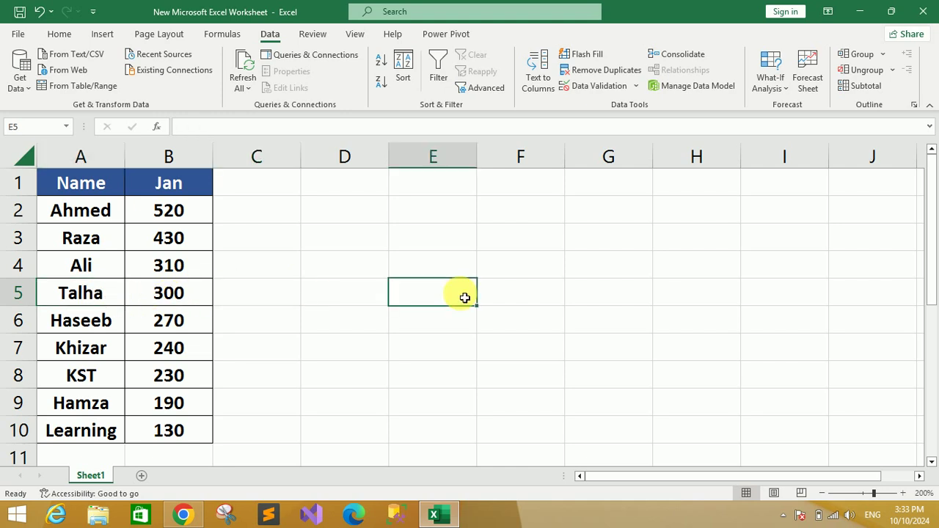